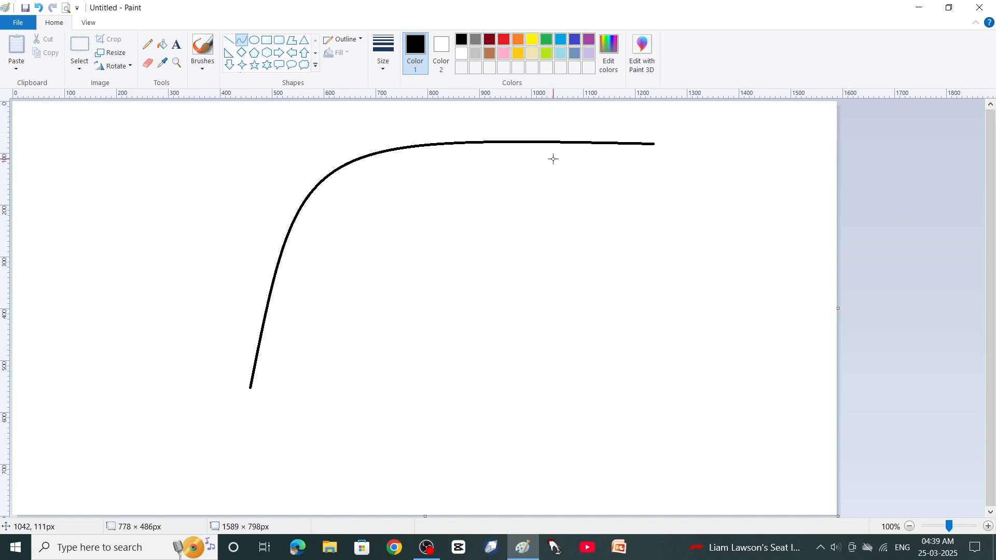
Step: Bend the first curve into an S-shaped eyebrow edge and draw a second S-shaped curve beneath it, about 776 × 456 px
left_click_drag(558, 142, 594, 269)
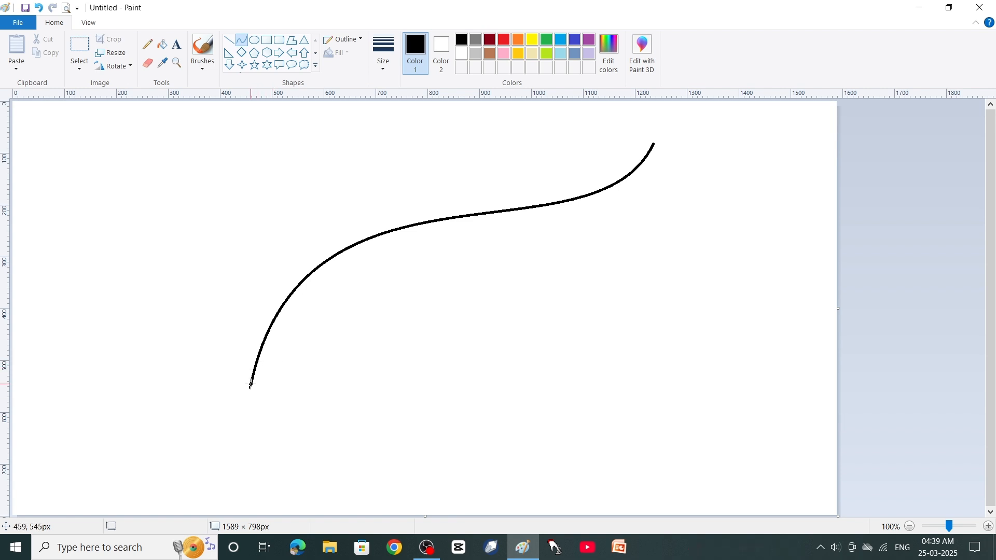
mouse_move(251, 384)
left_mouse_down()
mouse_move(343, 314)
mouse_move(655, 146)
left_mouse_up()
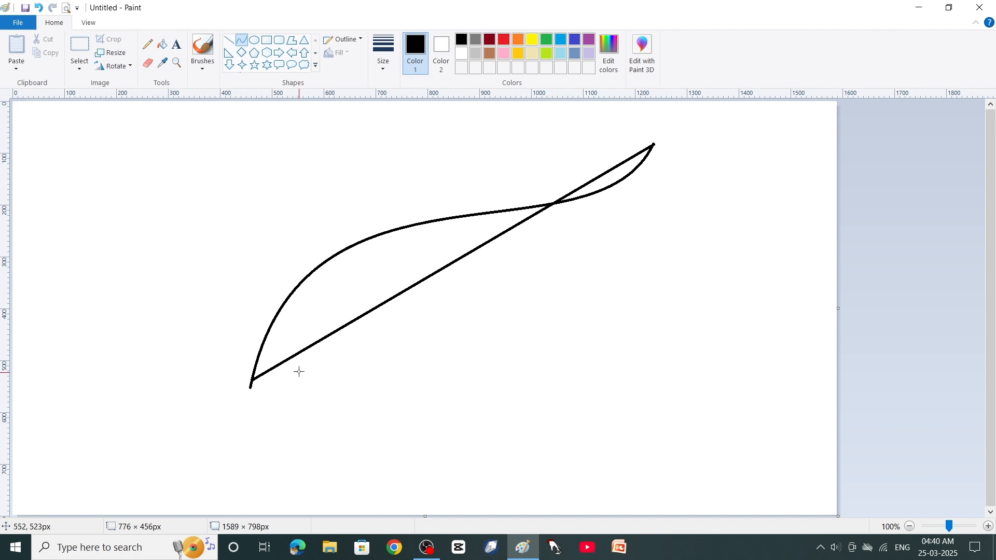
left_click_drag(351, 320, 316, 242)
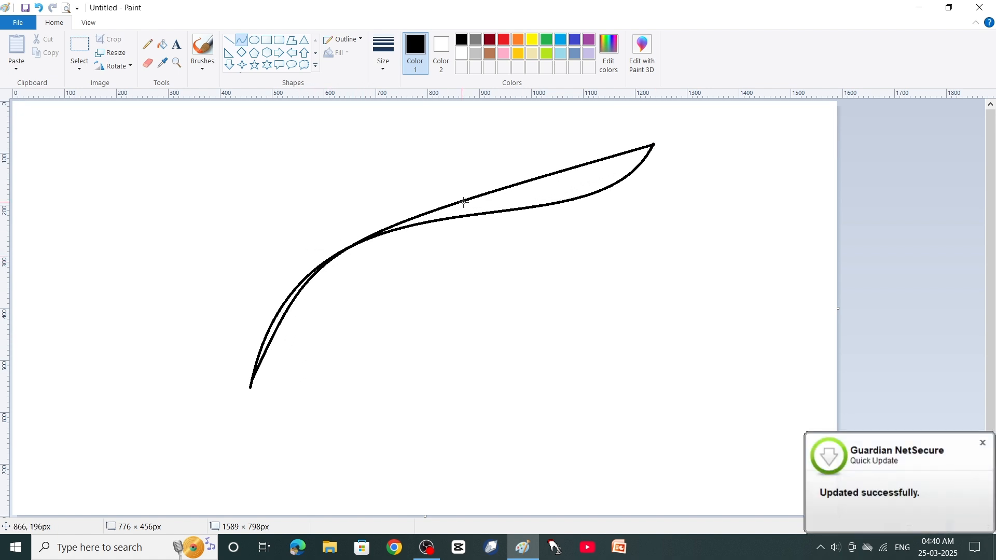
left_click_drag(464, 202, 600, 273)
left_click(706, 252)
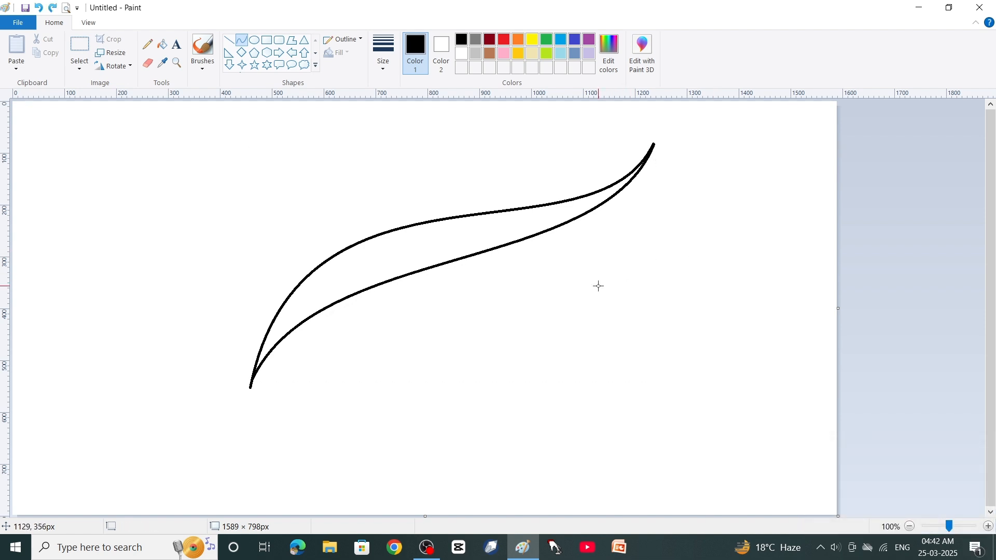
Step: Draw an S-shaped upper eyelid curve below the eyebrow, starting at its raised outer tip, about 651 × 394 px
left_click_drag(650, 152, 312, 353)
left_click_drag(595, 183, 637, 350)
left_click_drag(455, 353, 400, 230)
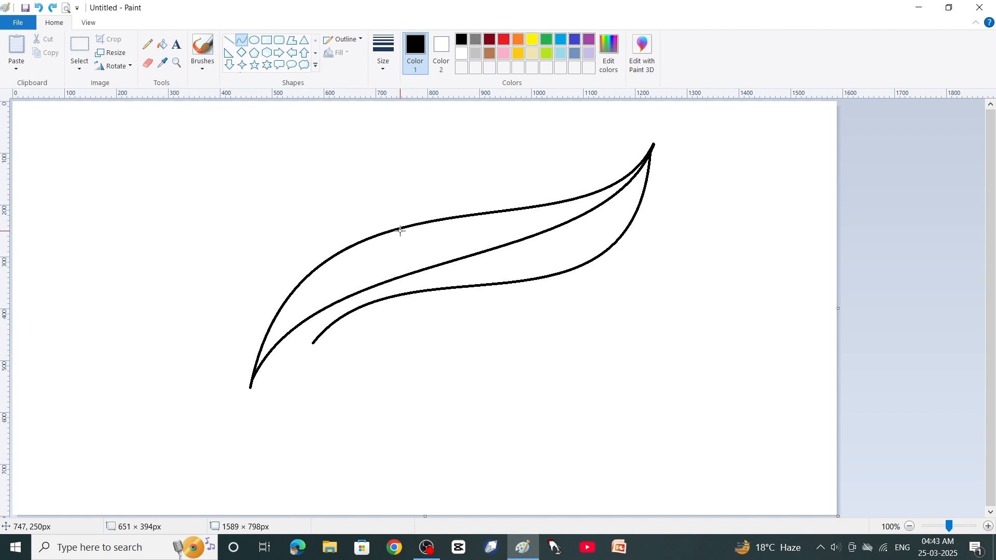
left_click_drag(400, 231, 366, 219)
left_click_drag(412, 287, 410, 302)
left_click_drag(649, 170, 654, 148)
left_click(752, 229)
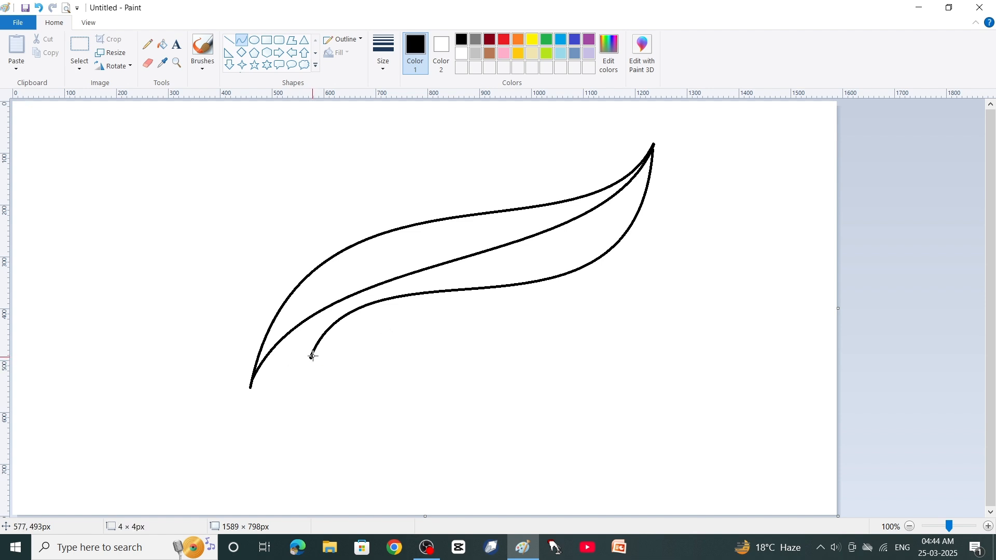
Step: Draw a second eyelid curve just under the first, from its inner end to its outer bend, about 615 × 252 px
mouse_move(313, 356)
left_mouse_down()
mouse_move(599, 257)
mouse_move(629, 227)
left_mouse_up()
mouse_move(463, 294)
left_mouse_down()
mouse_move(347, 294)
mouse_move(345, 282)
left_mouse_up()
mouse_move(493, 259)
left_mouse_down()
mouse_move(553, 351)
mouse_move(588, 334)
mouse_move(565, 347)
left_mouse_up()
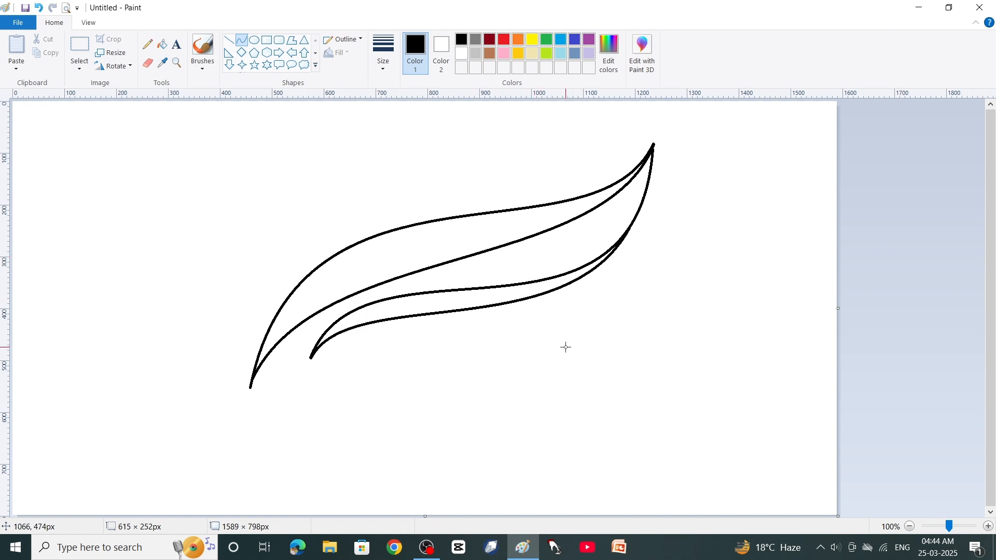
left_click_drag(471, 358, 469, 358)
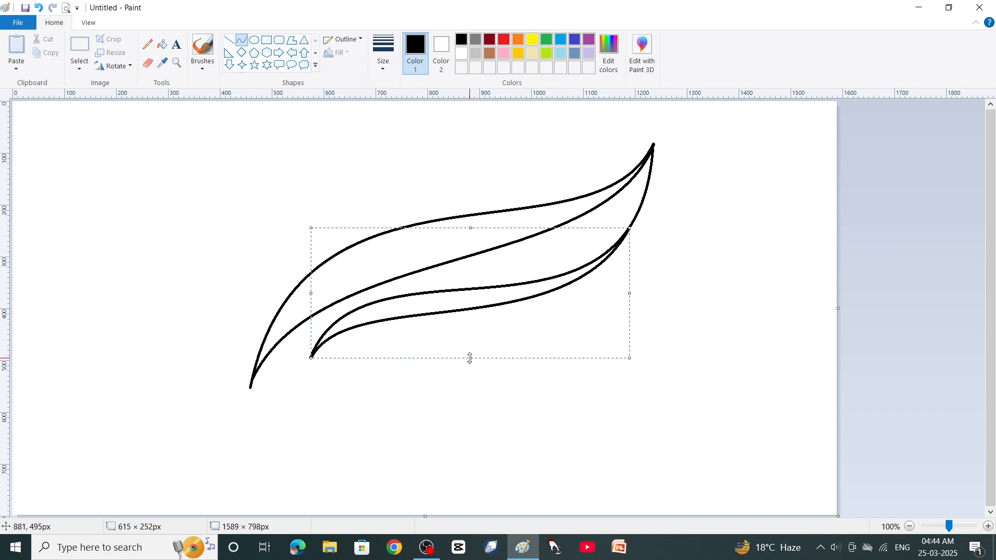
left_click(744, 295)
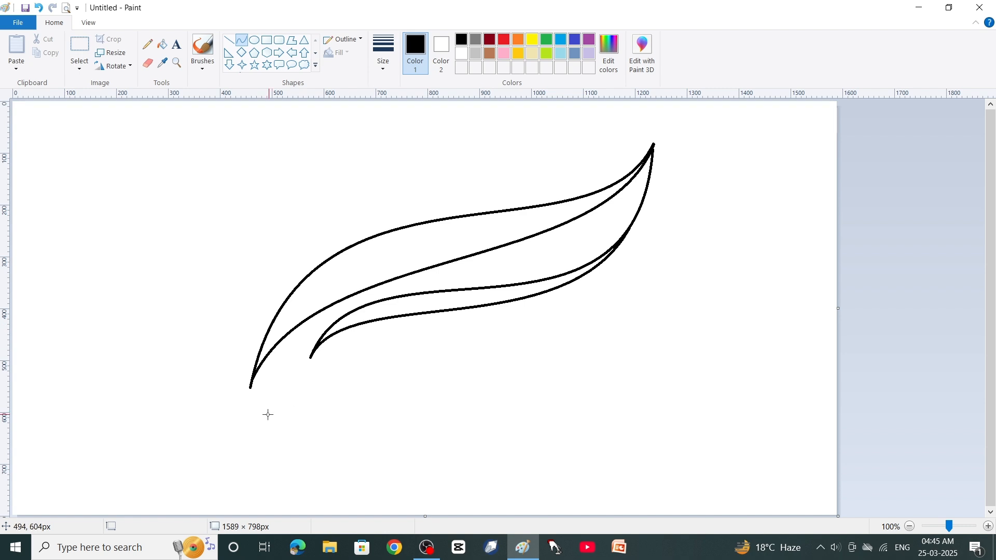
Step: Draw the lower eye outline from the eyebrow's inner tip to the upper lid, plus a short curve down from the inner eye corner
left_click_drag(250, 390, 525, 297)
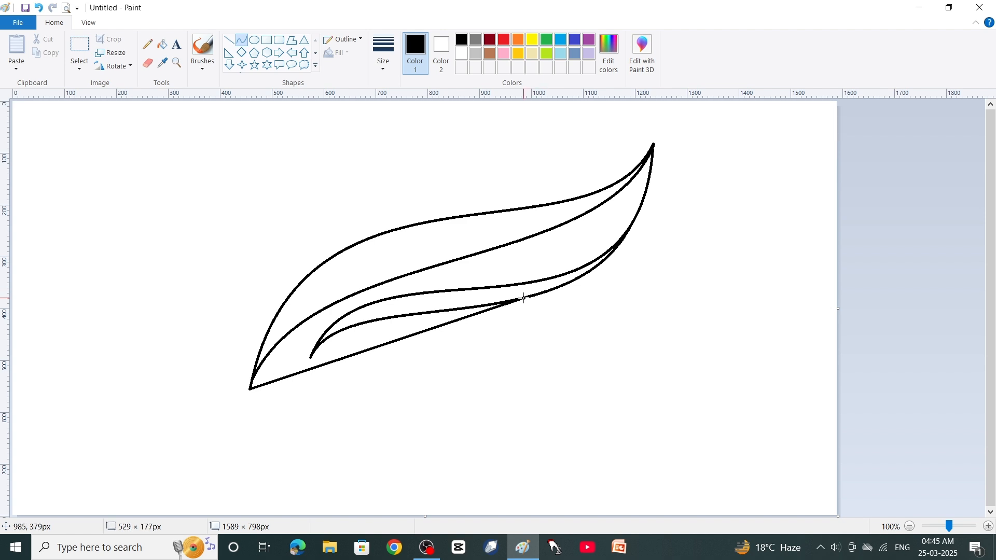
left_click_drag(286, 383, 436, 498)
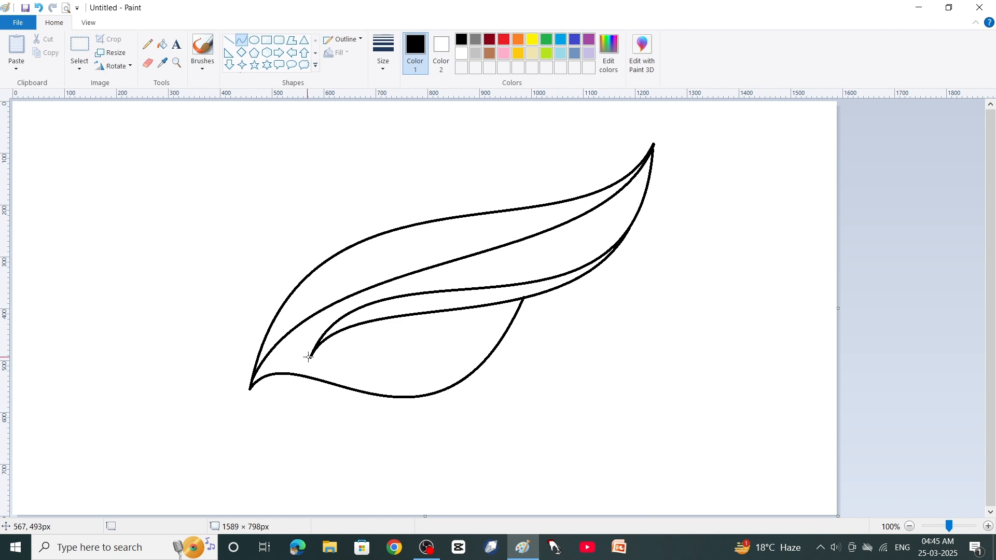
left_click_drag(310, 358, 340, 379)
left_click(563, 386)
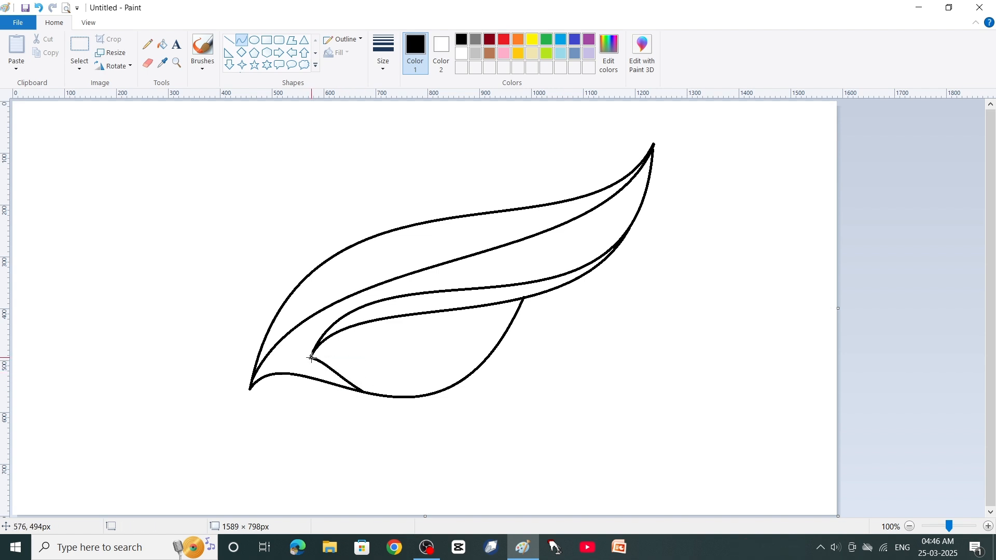
Step: Draw a curve just inside the lower eye outline, from the inner eye corner to the outline's outer end
left_click_drag(311, 358, 521, 299)
left_click_drag(335, 357, 428, 465)
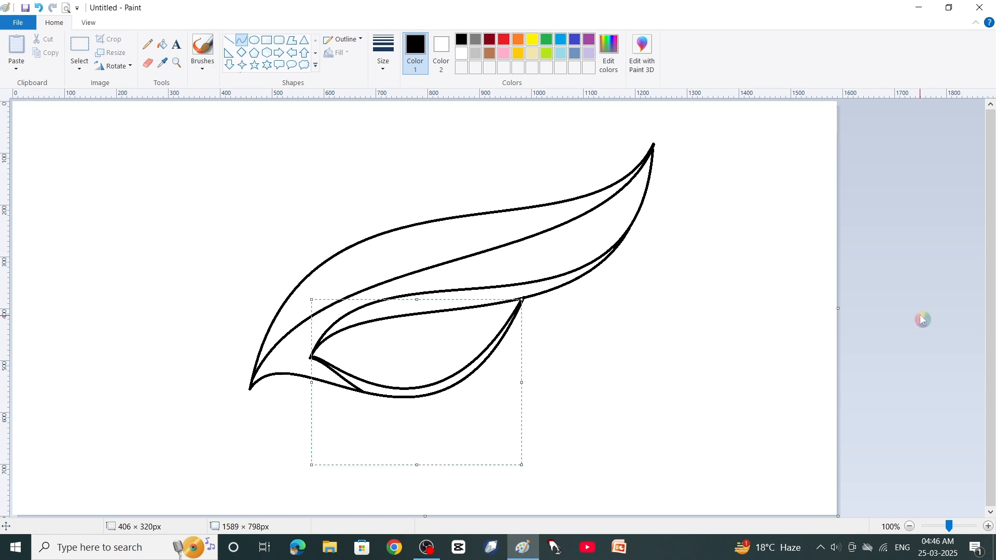
left_click(922, 320)
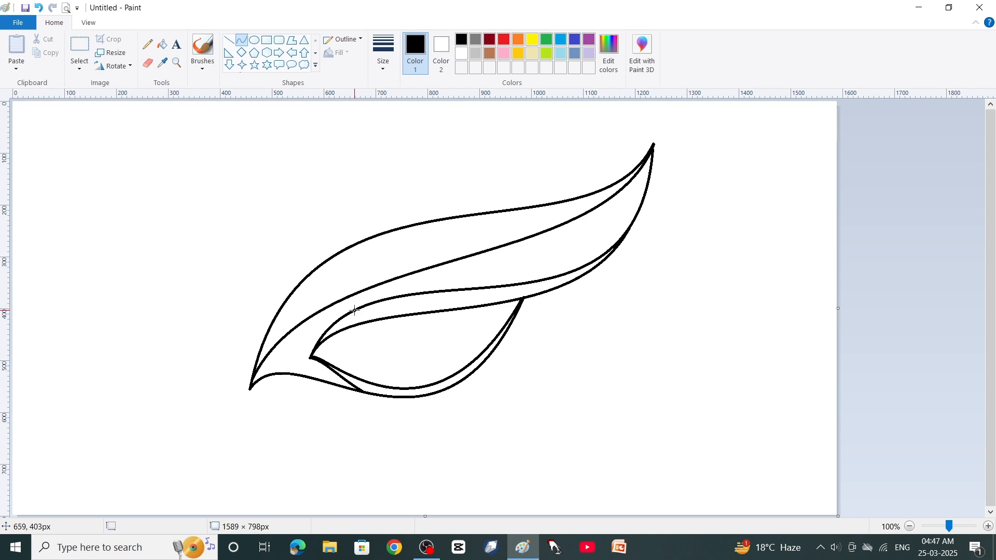
Step: Draw an iris circle about 167 × 167 px and place it in the eye, overlapping the upper lid
left_click(254, 40)
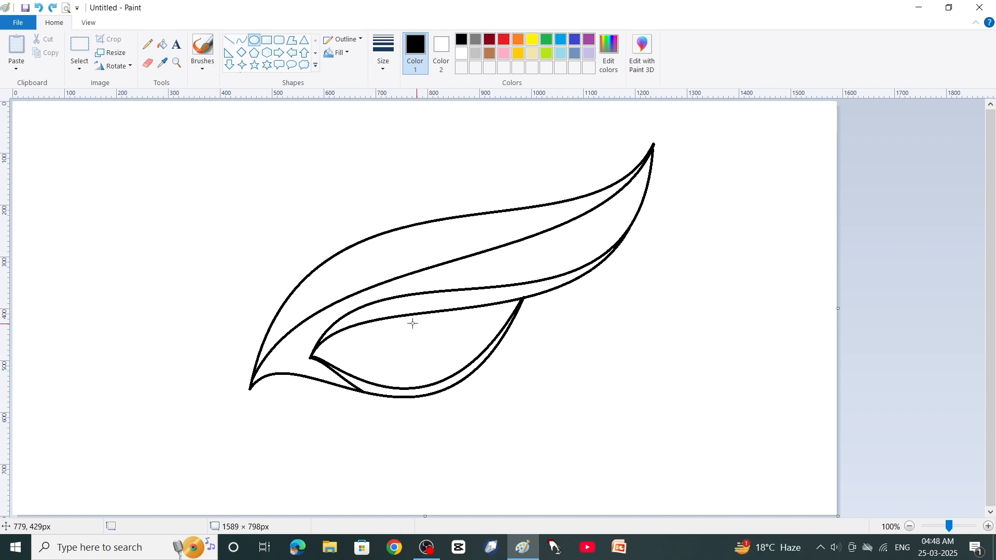
left_click_drag(381, 305, 468, 396)
left_click_drag(441, 360, 434, 350)
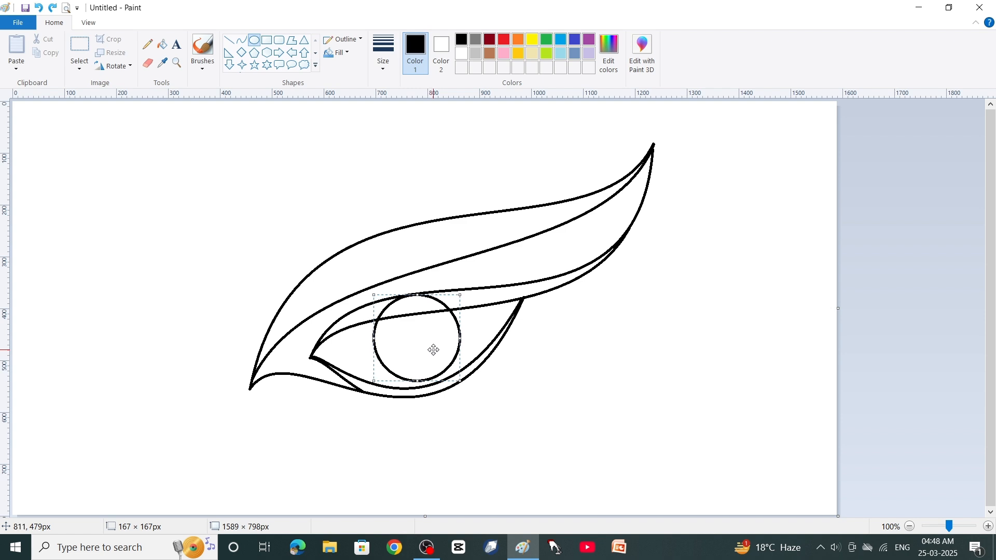
left_click(591, 350)
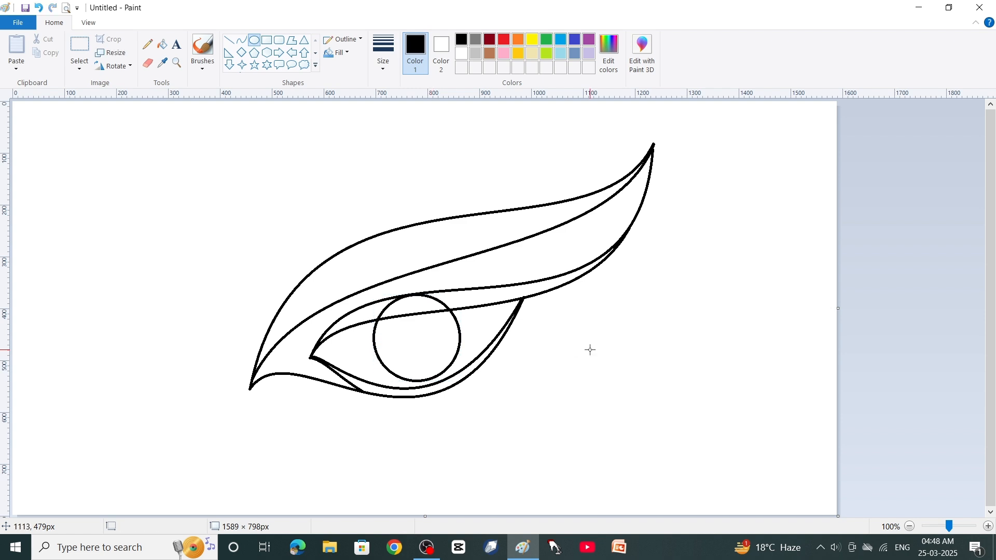
Step: Draw a pupil circle about 108 × 111 px inside the iris and a smaller highlight circle within it
left_click_drag(391, 308, 454, 381)
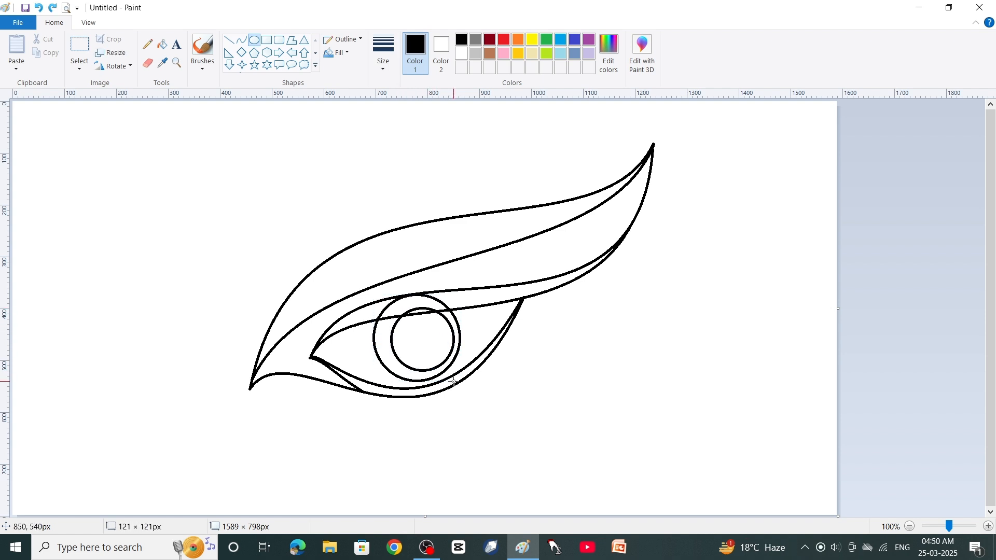
left_click_drag(429, 351, 447, 335)
left_click_drag(418, 301, 446, 338)
key("ctrl+z")
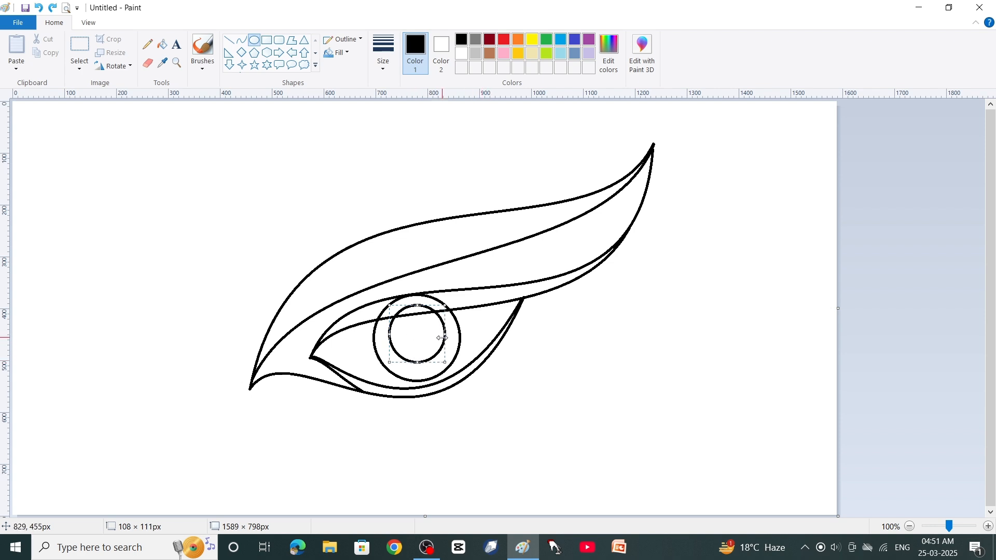
left_click(573, 353)
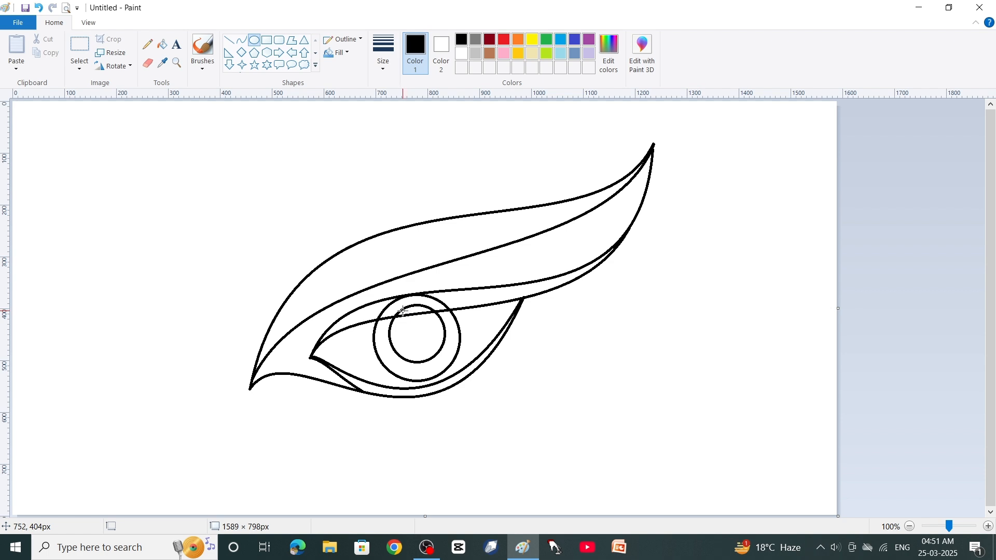
left_click_drag(403, 313, 422, 347)
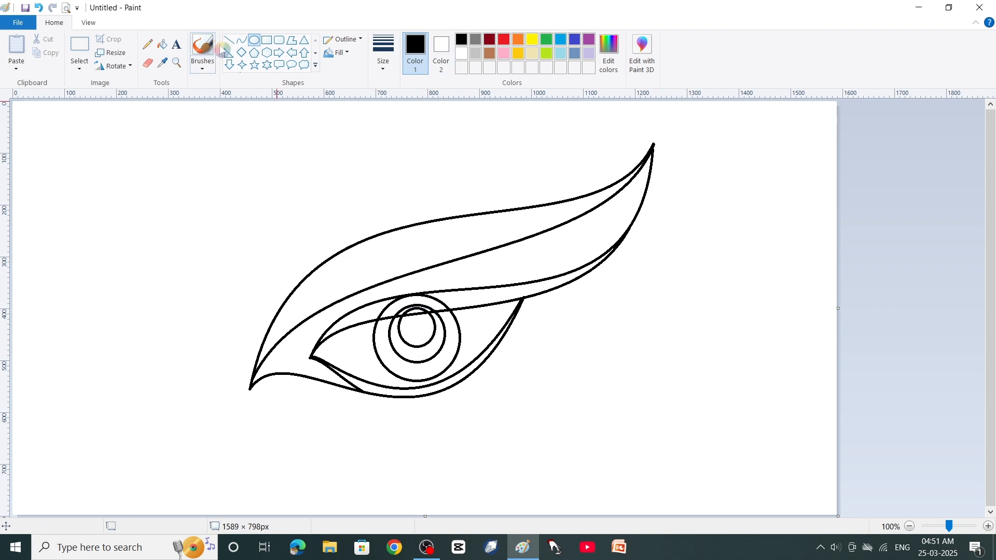
Step: Fill the eyebrow, the upper lid band, the lower lid band and the pupil ring with black
left_click(163, 44)
left_click(441, 250)
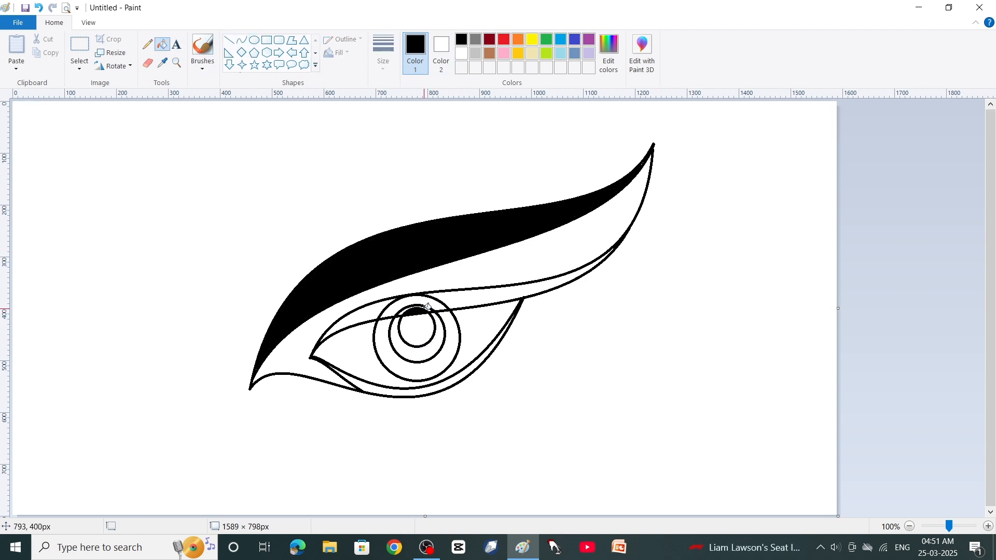
left_click(407, 310)
left_click(489, 296)
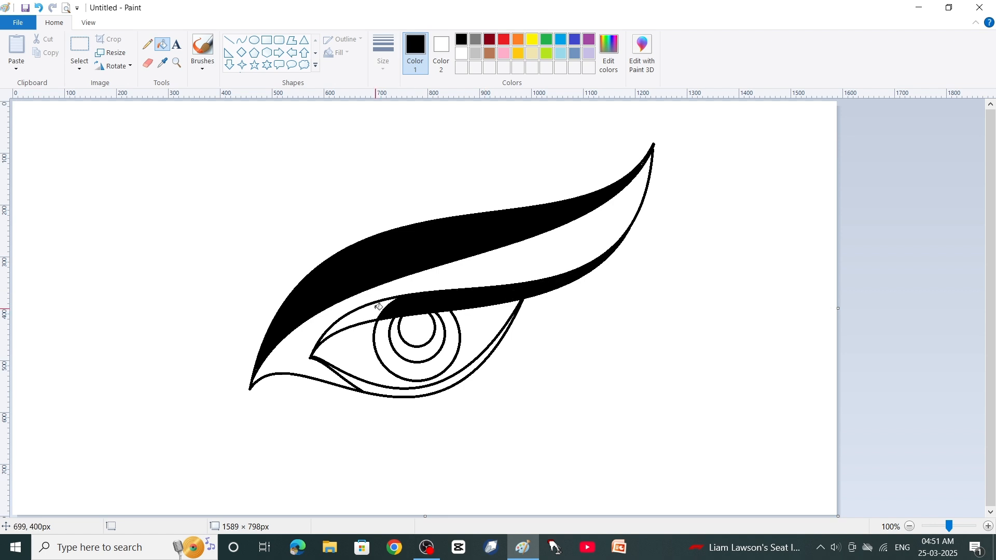
left_click(378, 307)
left_click(436, 386)
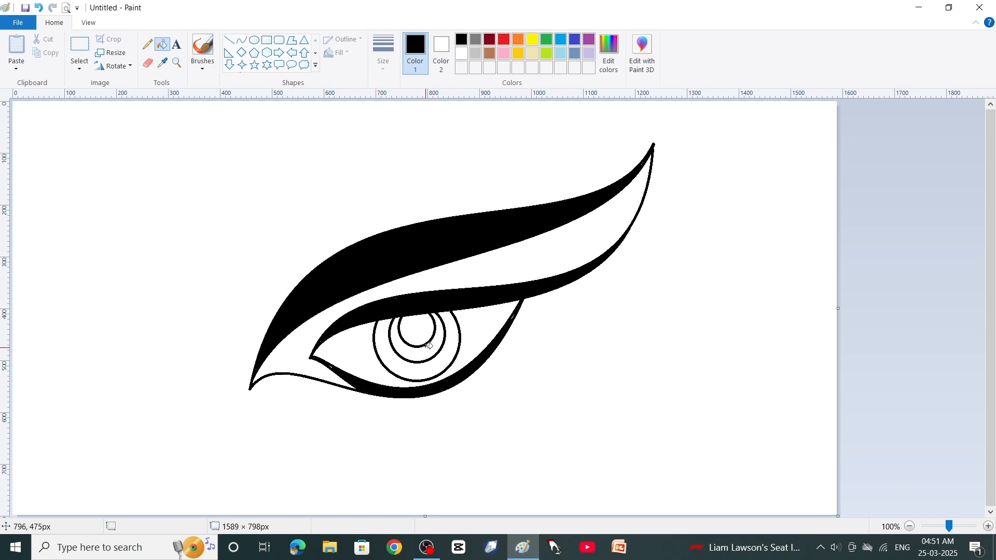
Step: Define a darker blue (red 0, green 128, blue 183) and fill the eyeshadow area and the iris ring with it
left_click(561, 39)
left_click(615, 55)
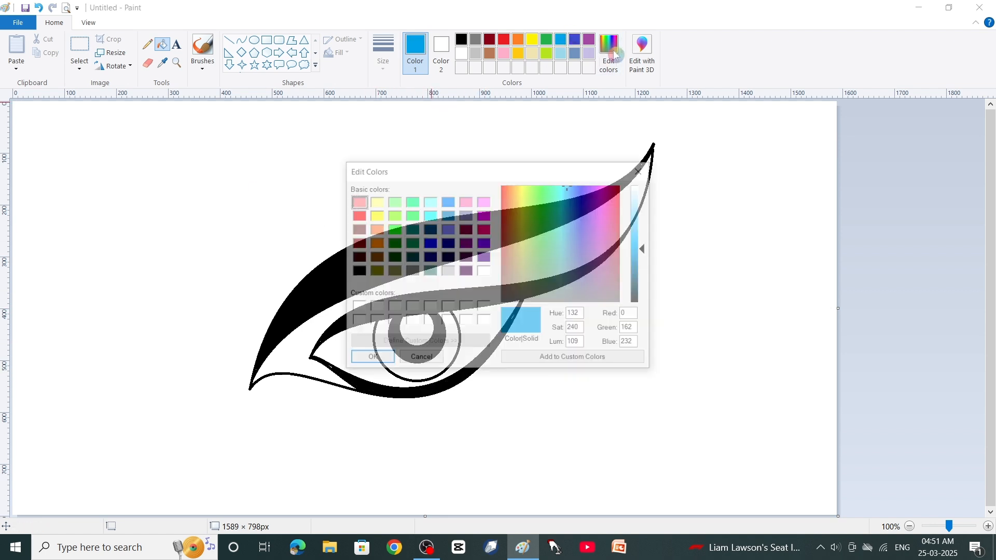
left_click_drag(645, 254, 645, 261)
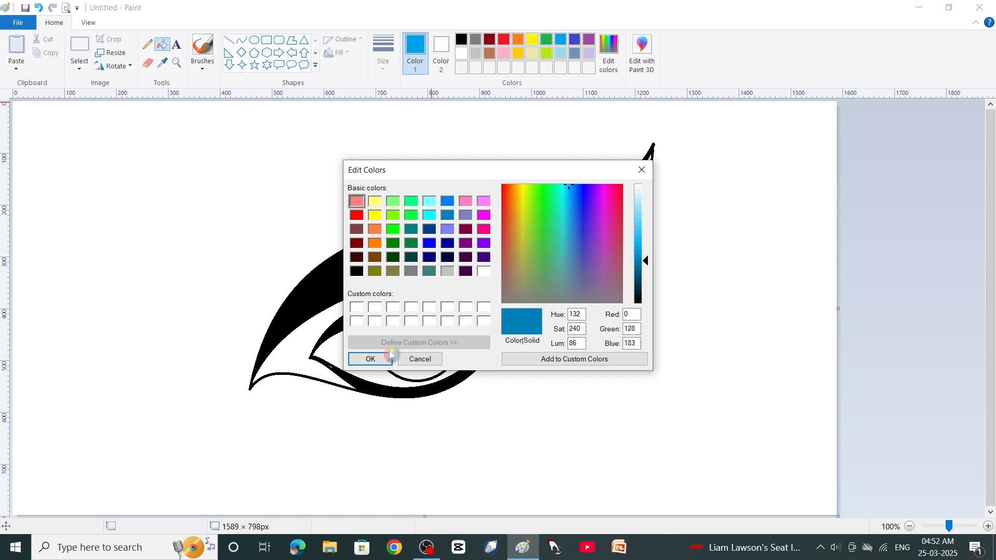
left_click(388, 358)
left_click(390, 291)
left_click(382, 330)
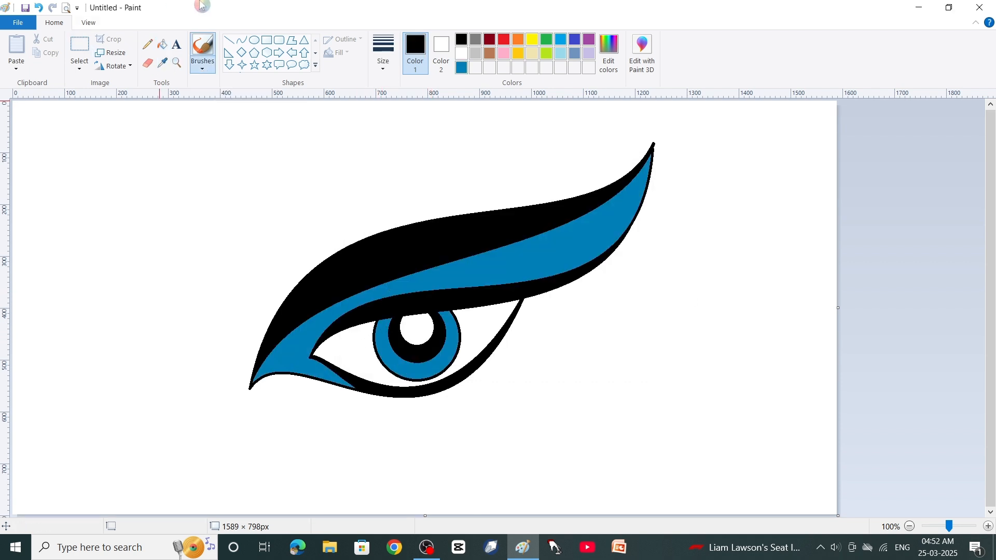
Step: Select the whole eye, move it to the upper right part of the canvas and copy it
left_click(79, 46)
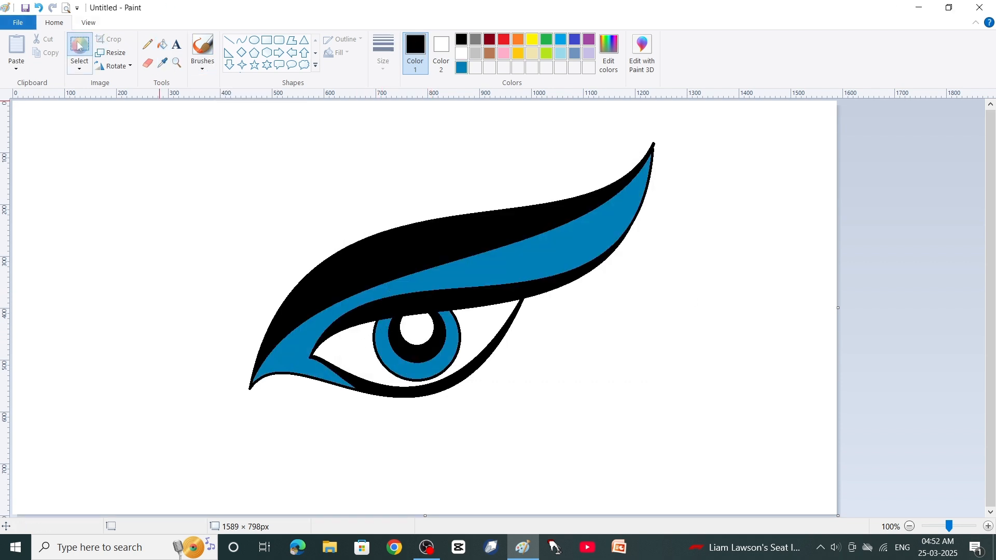
left_click_drag(215, 167, 708, 385)
left_click(708, 385)
left_click_drag(234, 134, 713, 420)
left_click_drag(507, 301, 657, 283)
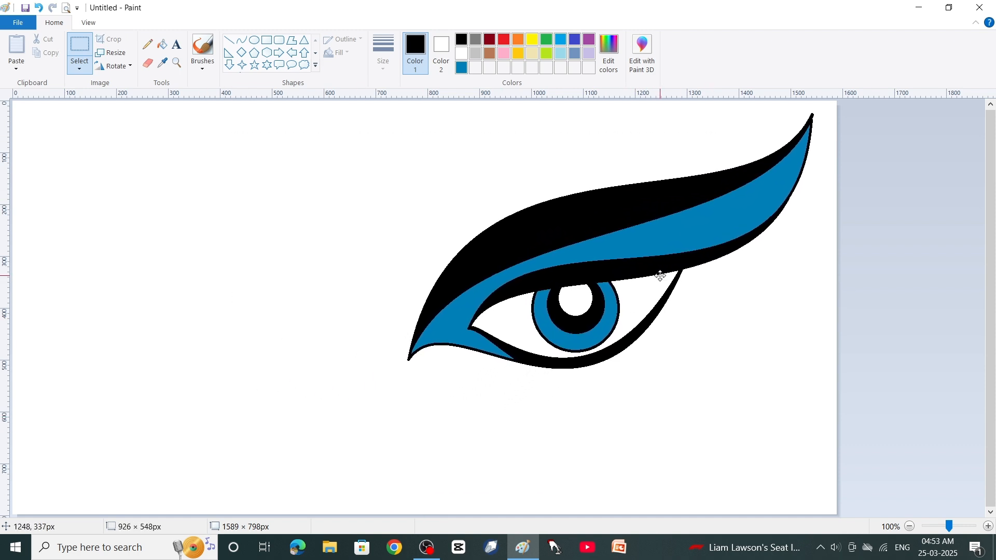
left_click(46, 52)
Step: Try to place a horizontally flipped copy of the eye beside the original, and undo it
left_click(16, 50)
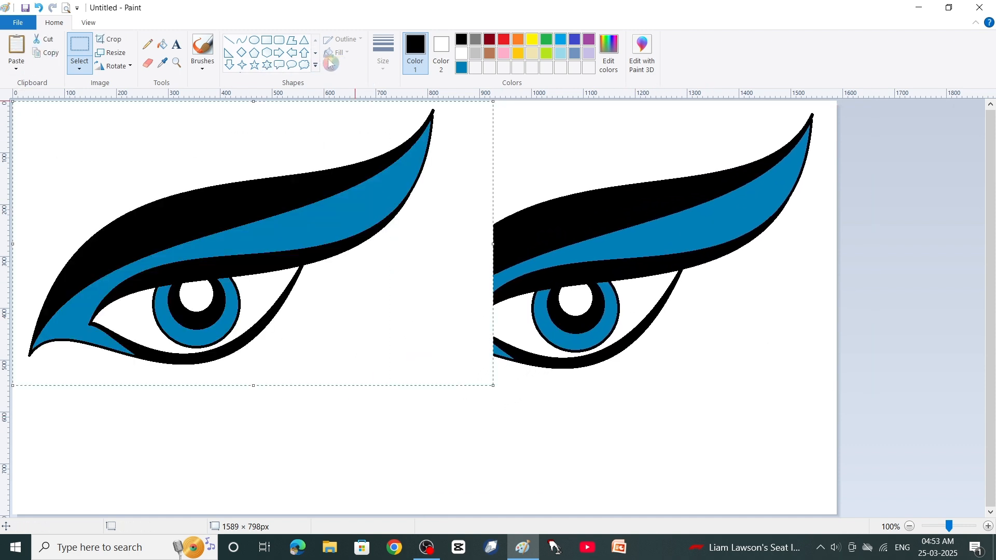
left_click(113, 66)
left_click(136, 131)
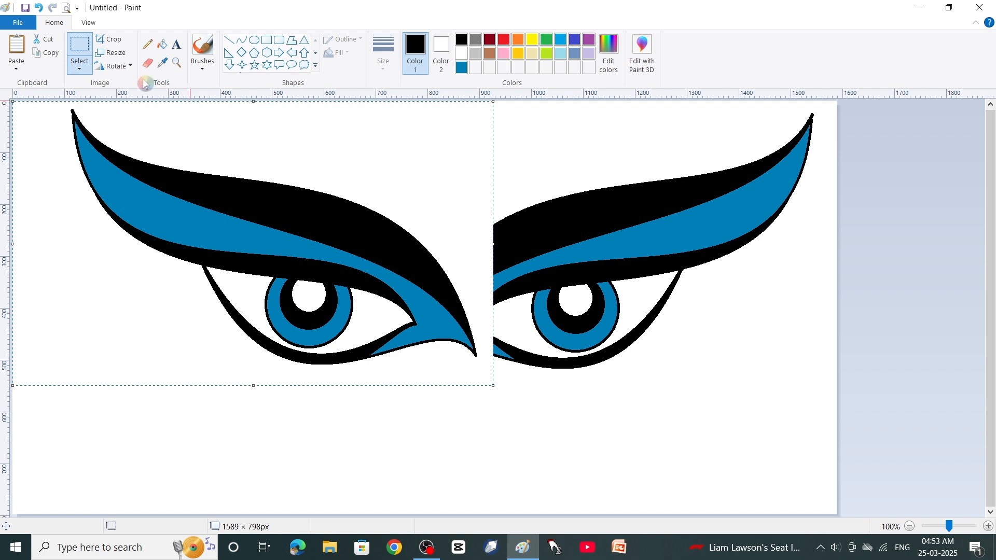
left_click(79, 66)
left_click(130, 184)
left_click_drag(336, 266, 252, 273)
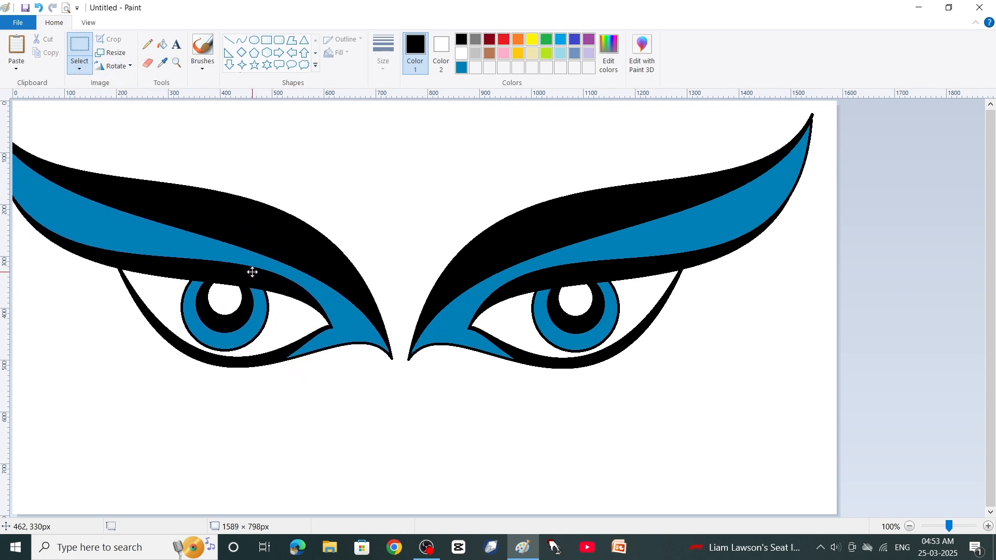
key("ctrl+z")
Step: Widen the canvas to 1833 px and move the eye over to its right side
left_click_drag(838, 309, 964, 311)
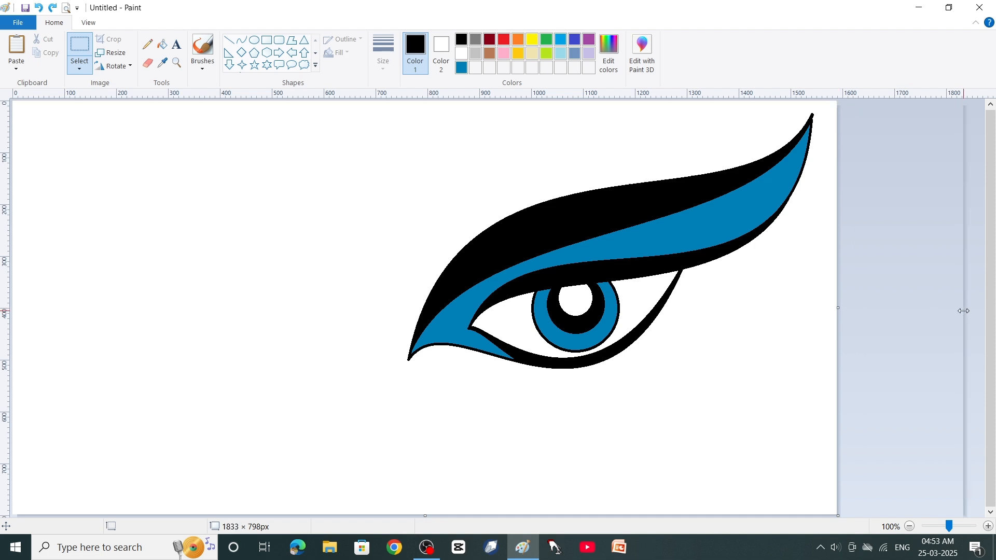
left_click_drag(376, 107, 898, 390)
left_click_drag(691, 349, 801, 344)
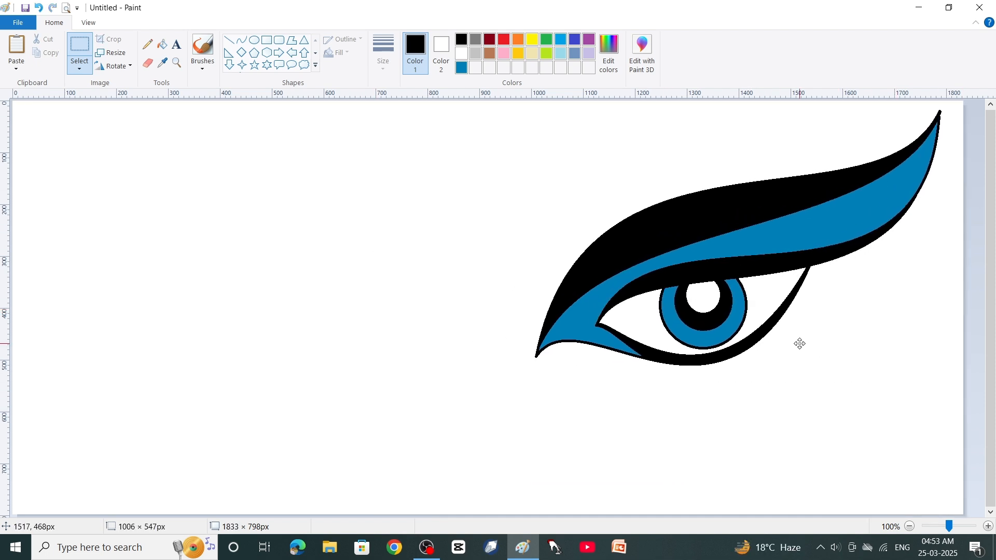
Step: Paste the copied eye, flip it horizontally and position it on the left half of the canvas as the matching eye
left_click(17, 49)
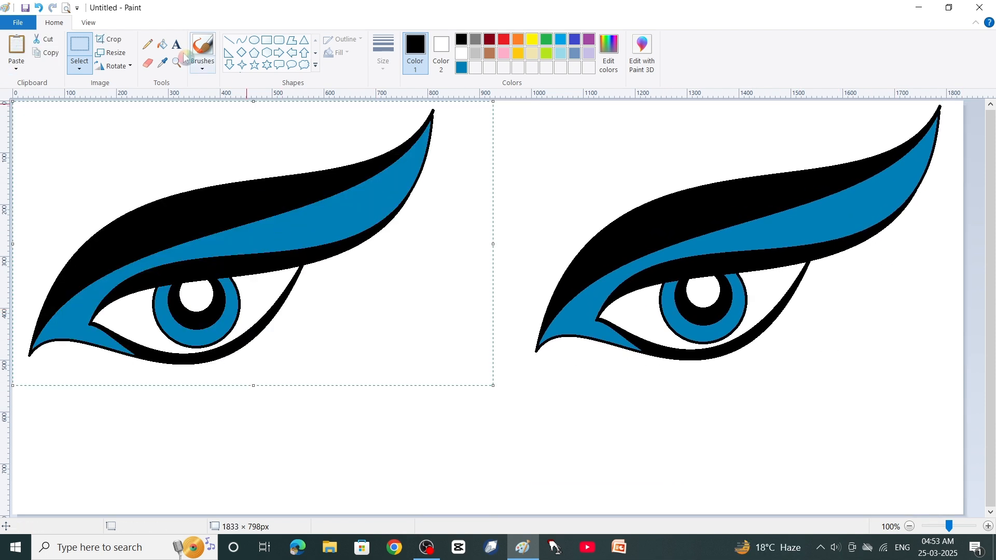
left_click(113, 66)
left_click(150, 137)
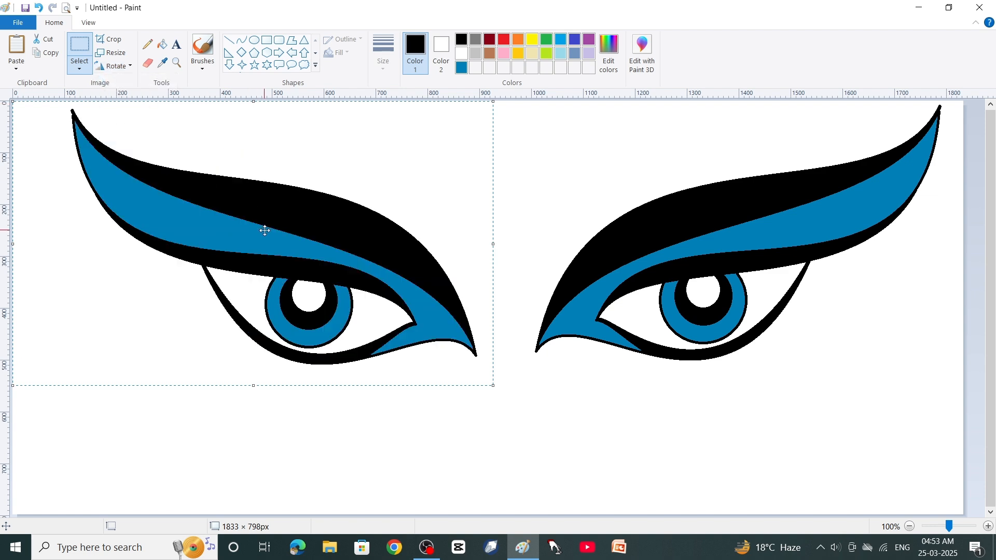
left_click_drag(264, 231, 233, 228)
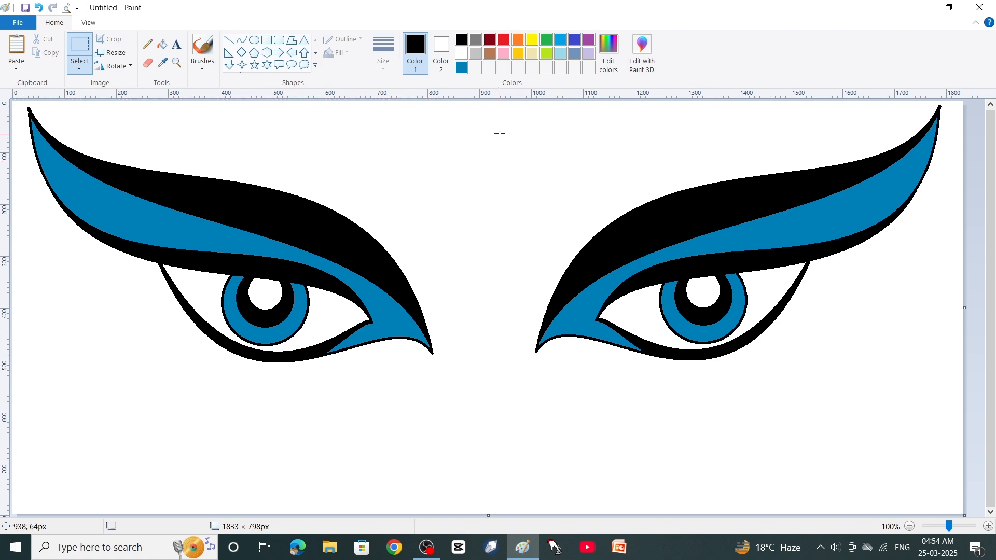
Step: Move the right eye slightly closer to the left eye and narrow the canvas to 1775 px
left_click_drag(508, 129, 809, 430)
left_click(851, 286)
mouse_move(521, 107)
left_mouse_down()
mouse_move(632, 438)
mouse_move(970, 462)
mouse_move(563, 394)
mouse_move(485, 98)
mouse_move(501, 99)
left_mouse_up()
left_click(976, 467)
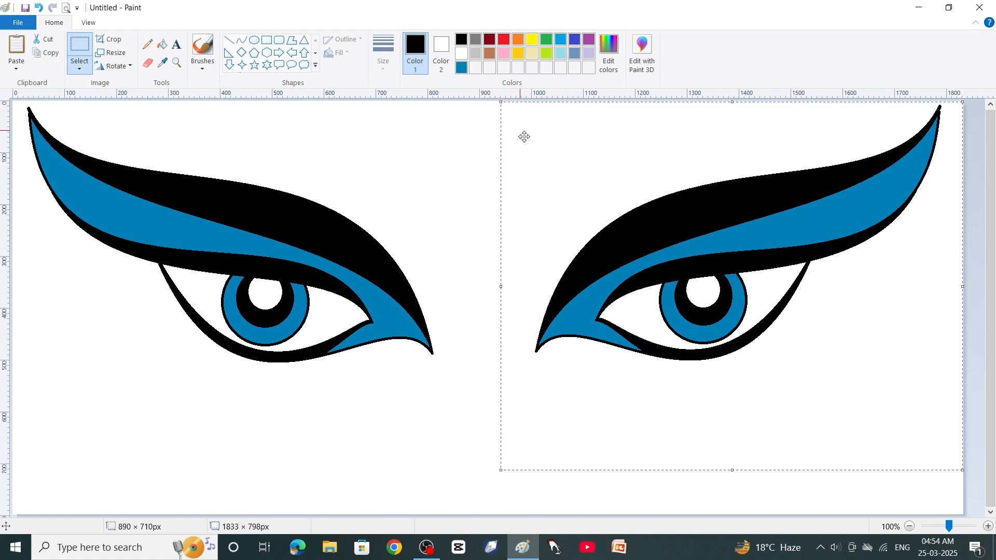
left_click_drag(746, 220, 722, 219)
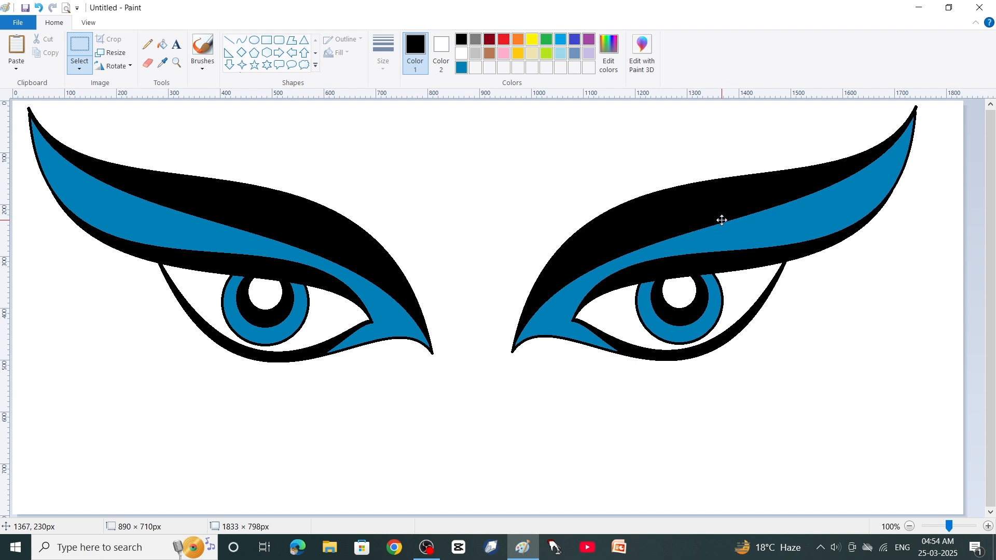
left_click(991, 345)
left_click_drag(968, 311, 935, 309)
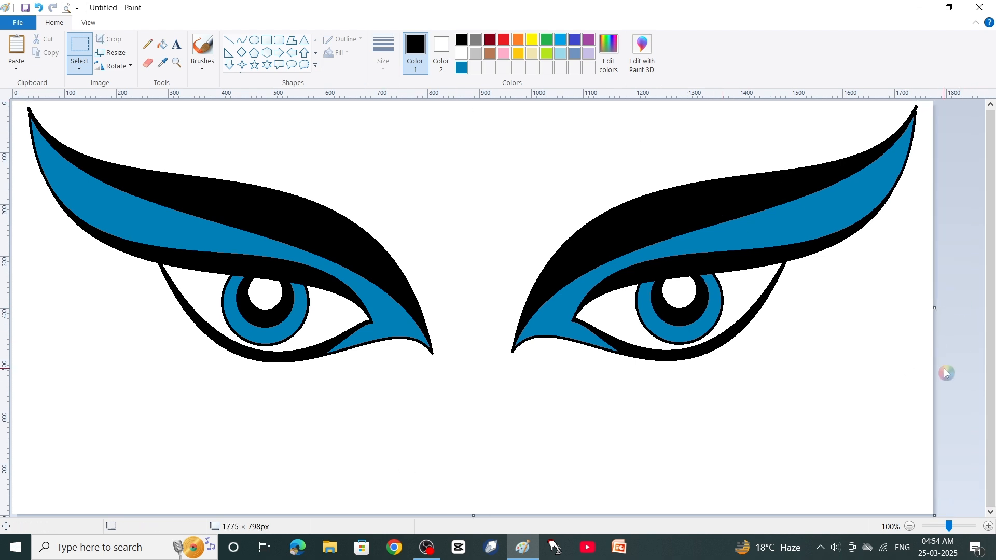